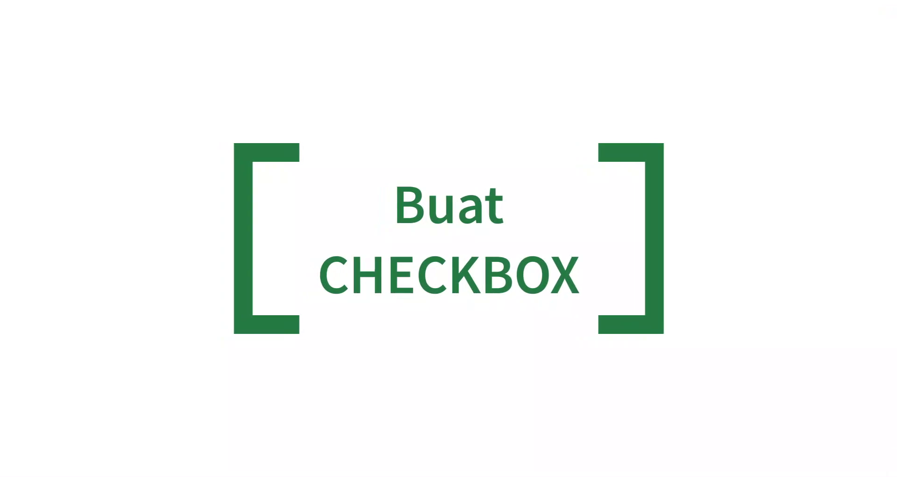
Switch to the Developer tab on the 'Target Buku Buat dibaca' sheet.
left_click(287, 11)
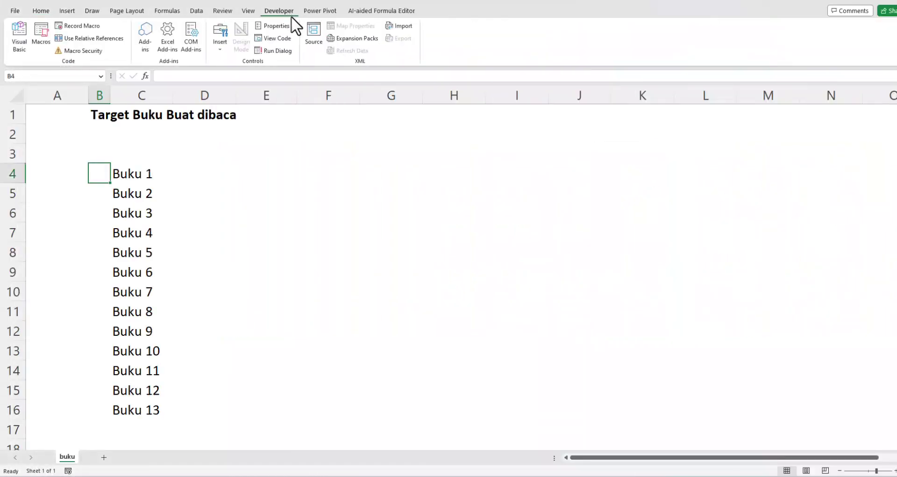
Draw a Form Controls checkbox in B4 beside Buku 1, clear its label, and copy it.
left_click(221, 47)
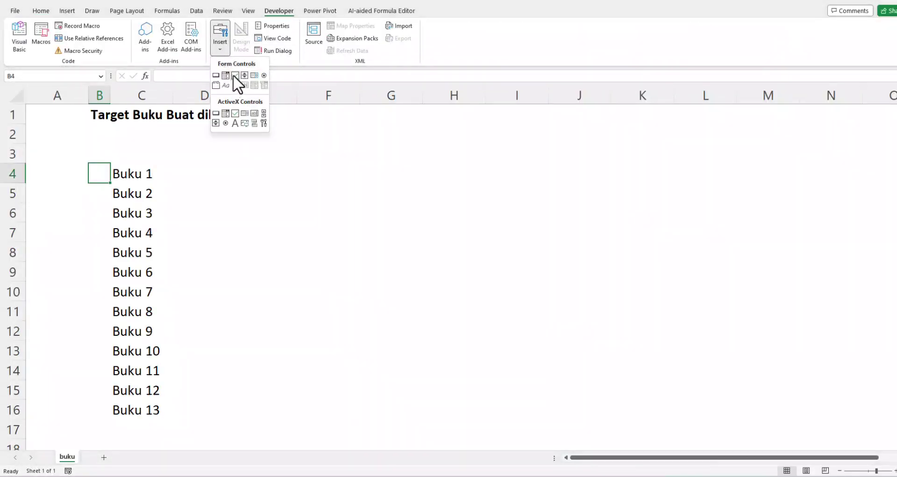
left_click(234, 75)
left_click_drag(91, 166, 105, 188)
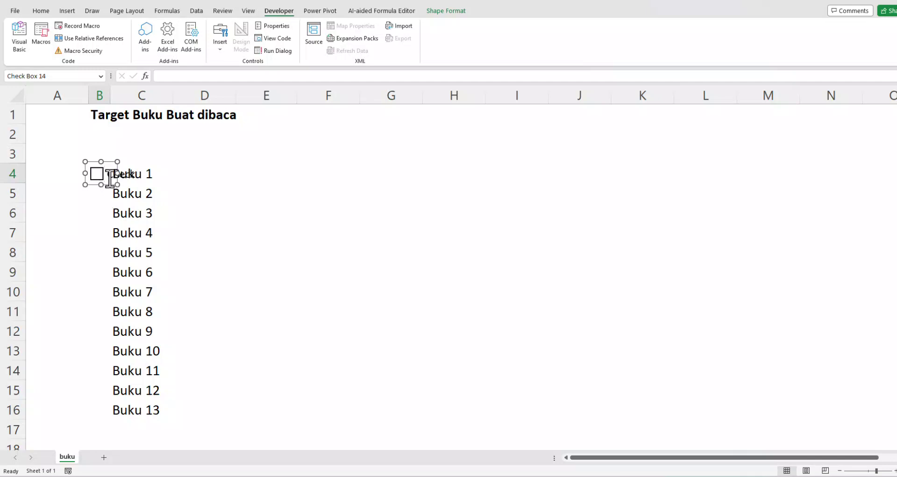
left_click(111, 174)
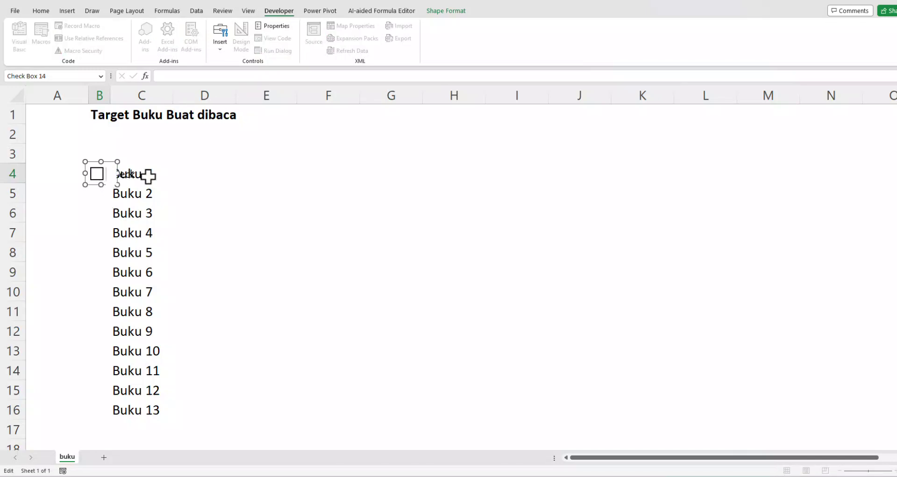
left_click(210, 192)
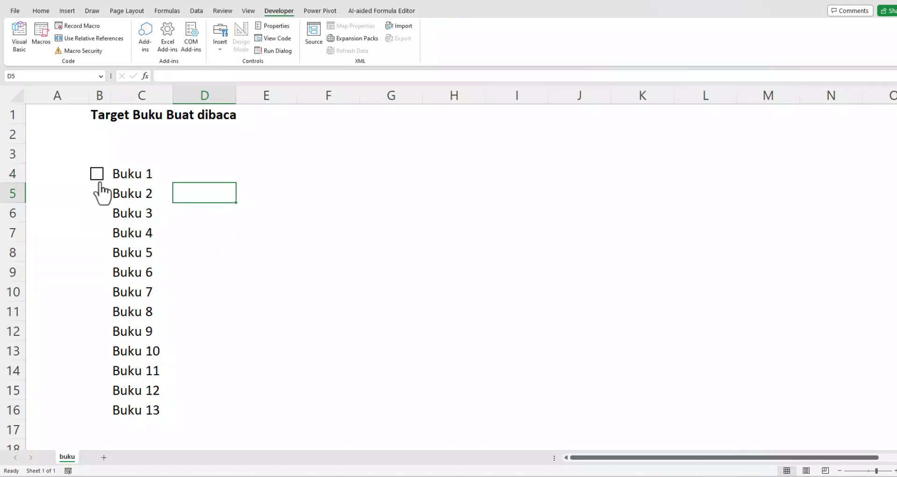
right_click(97, 176)
Paste checkbox copies to make thirteen, move the last one beside Buku 13 in row 16, and select them all.
left_click(124, 202)
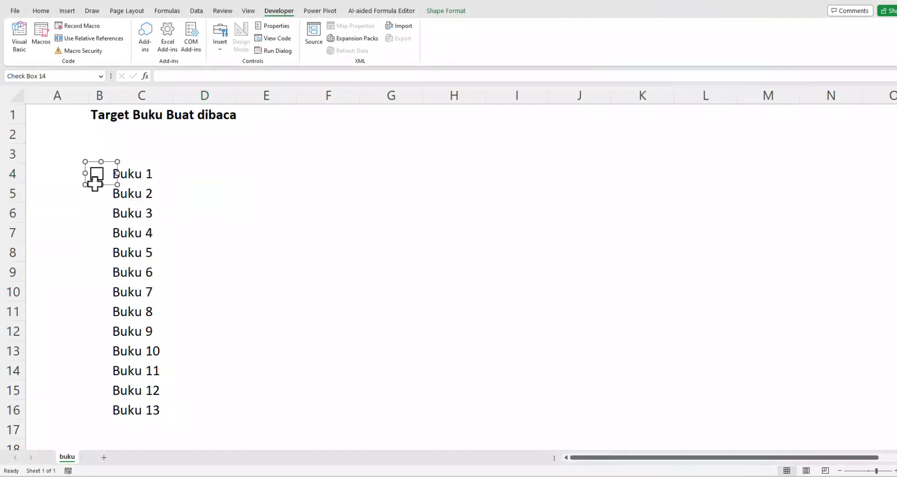
key("ctrl+v")
key("ctrl+v")
key("ctrl+v")
key("ctrl+v")
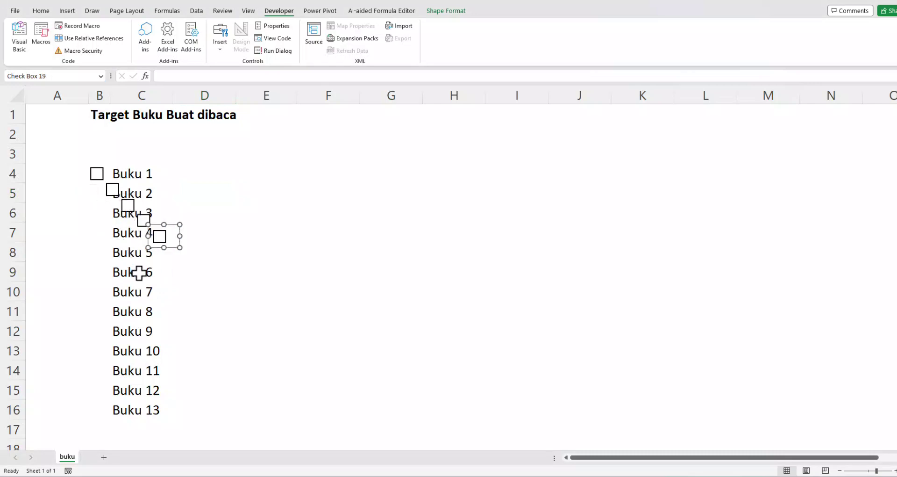
key("ctrl+v")
key("ctrl+v")
key("ctrl+v")
key("ctrl+v")
key("ctrl+v")
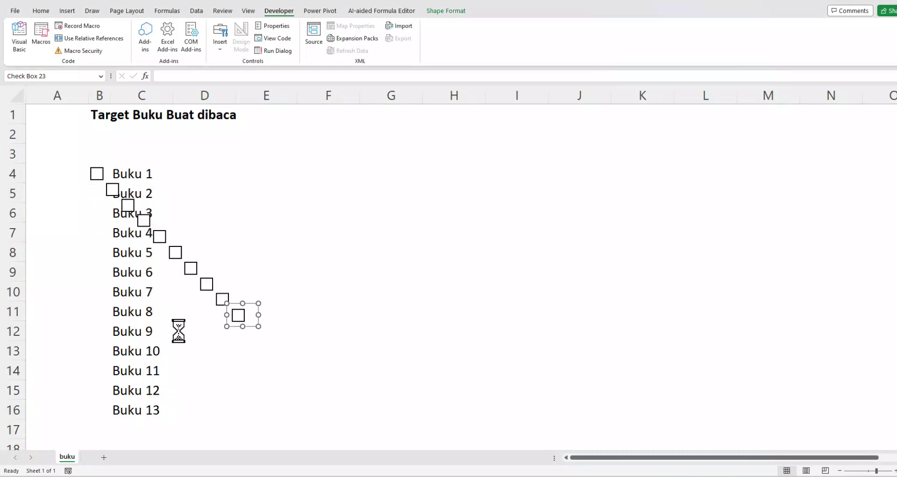
key("ctrl+v")
key("ctrl+v")
key("ctrl+v")
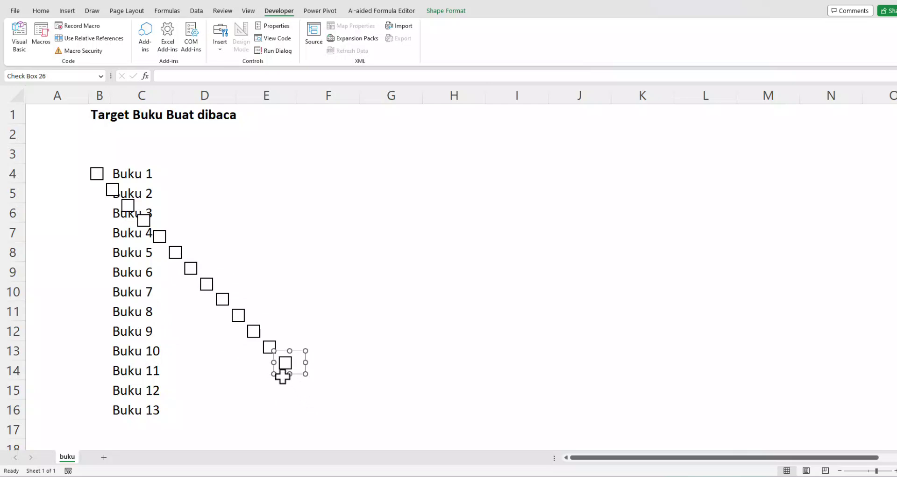
left_click_drag(282, 376, 94, 423)
key("ctrl+a")
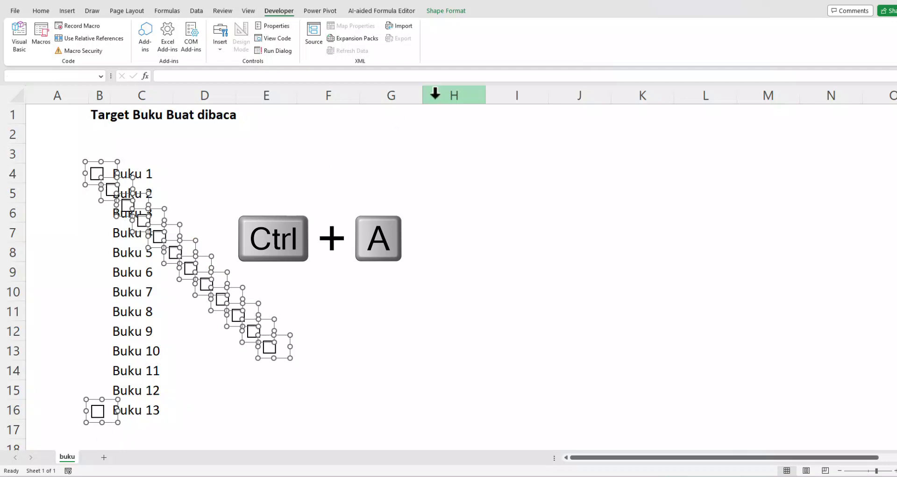
Align the thirteen checkboxes left and distribute them vertically beside Buku 1–13.
left_click(445, 13)
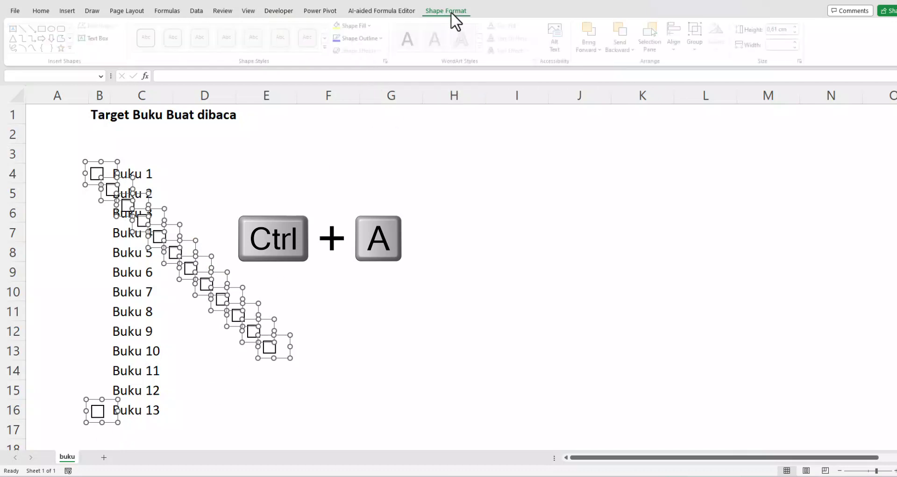
left_click(678, 42)
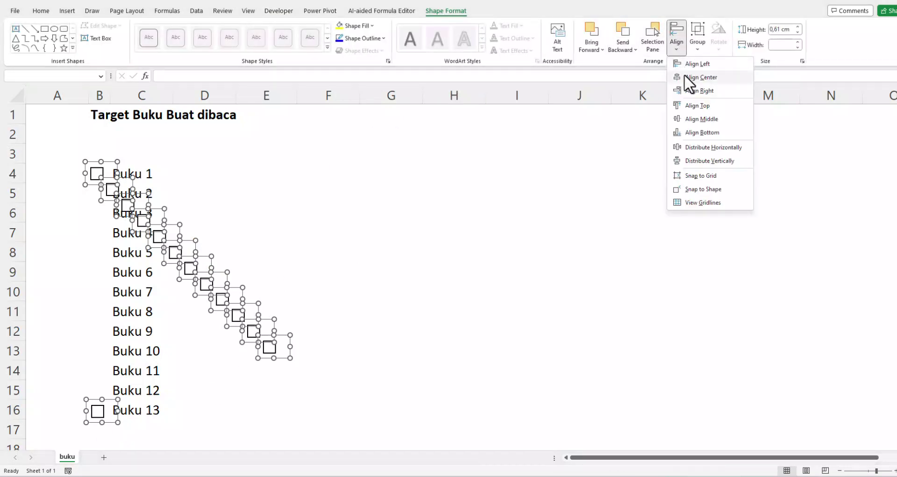
left_click(690, 64)
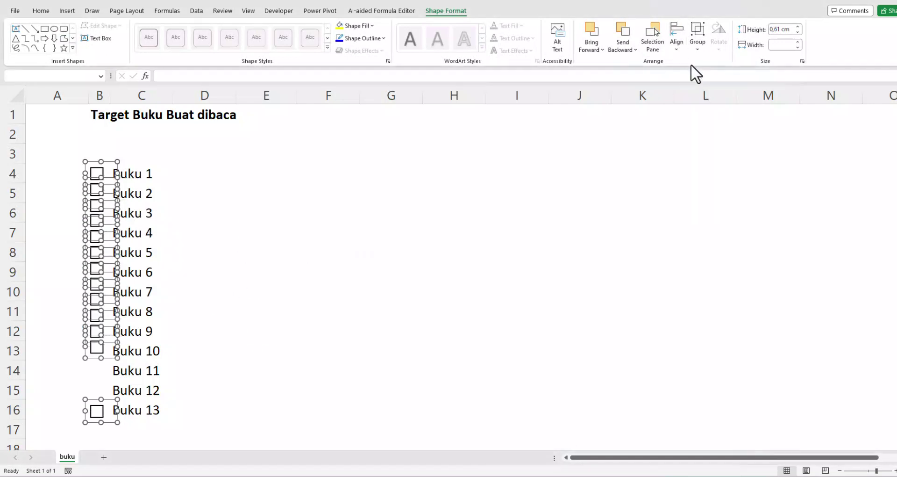
left_click(673, 46)
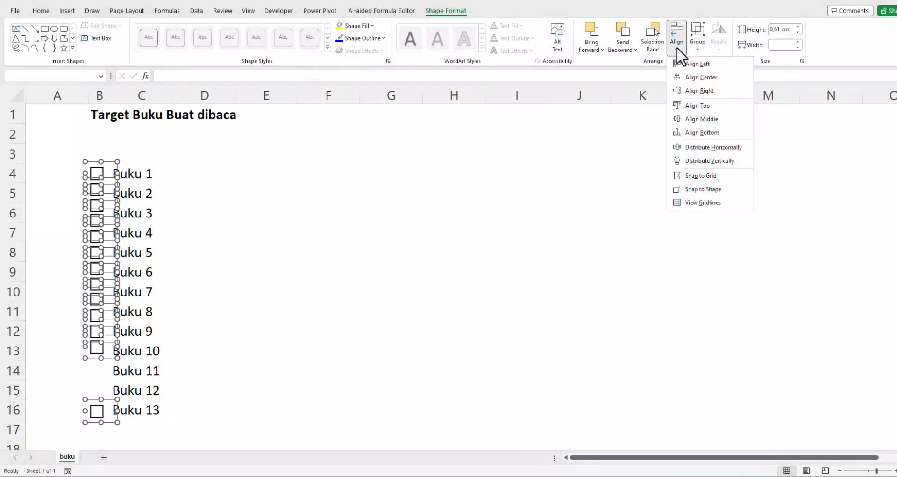
left_click(710, 160)
left_click(344, 267)
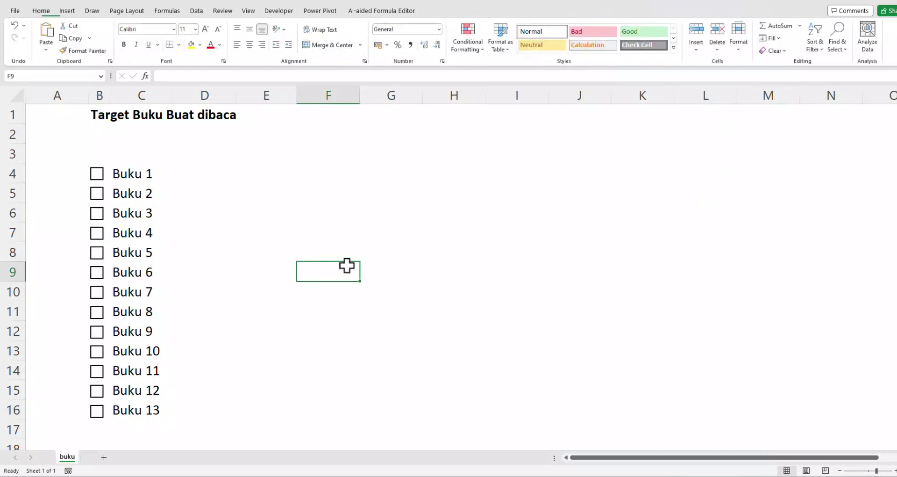
Tick the Buku 1 and Buku 2 checkboxes and link Buku 2's checkbox to cell F5.
left_click(97, 174)
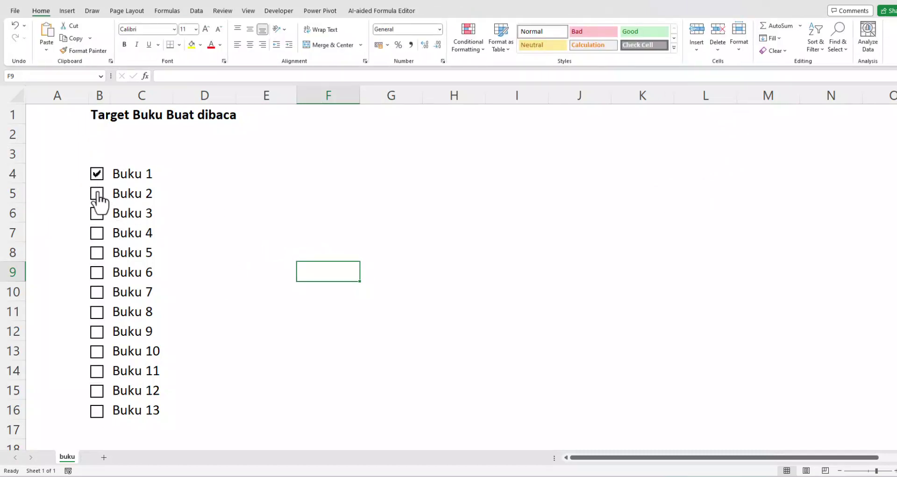
left_click(97, 192)
right_click(99, 195)
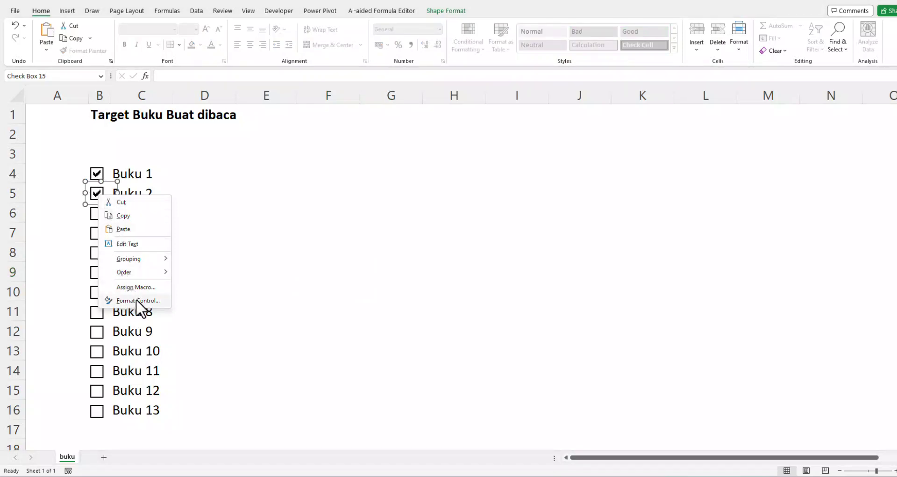
left_click(137, 299)
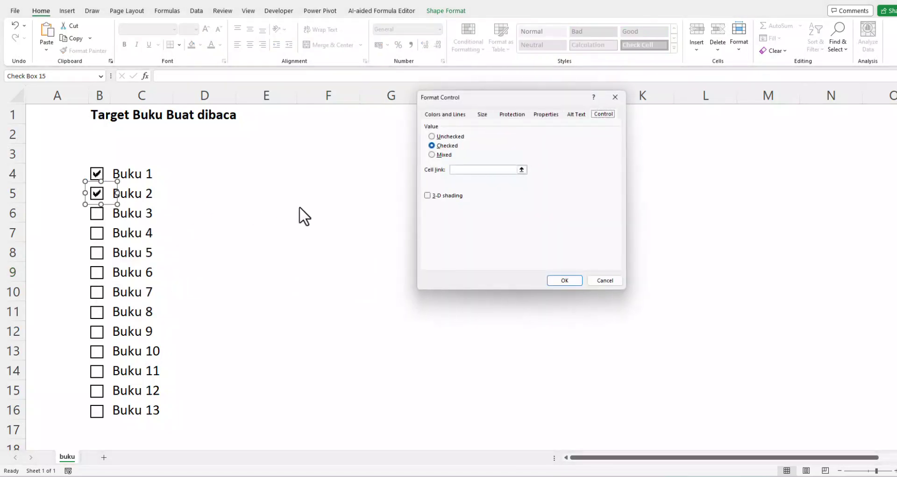
left_click(464, 170)
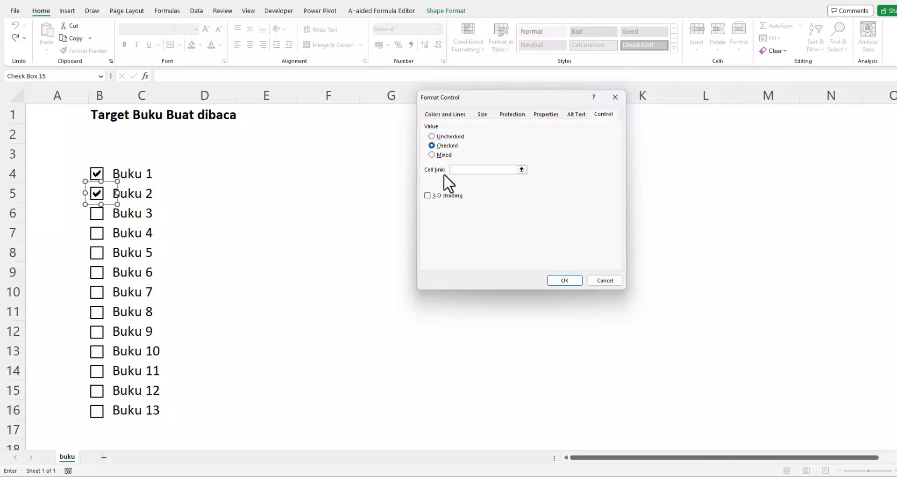
left_click(245, 192)
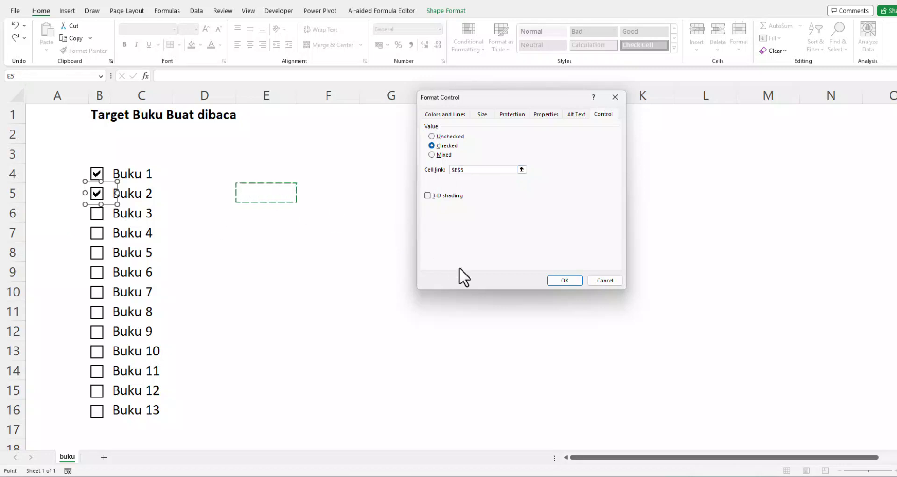
left_click(557, 279)
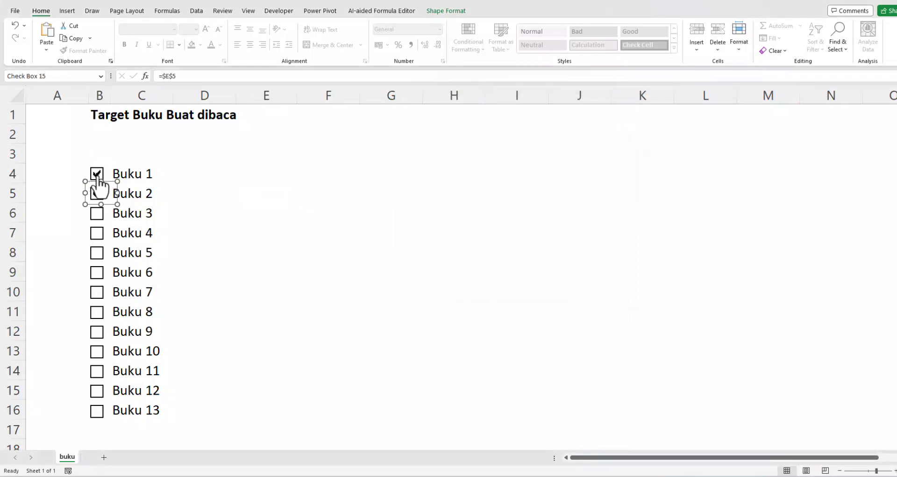
Link the Buku 1 checkbox to cell F4.
right_click(99, 175)
left_click(138, 280)
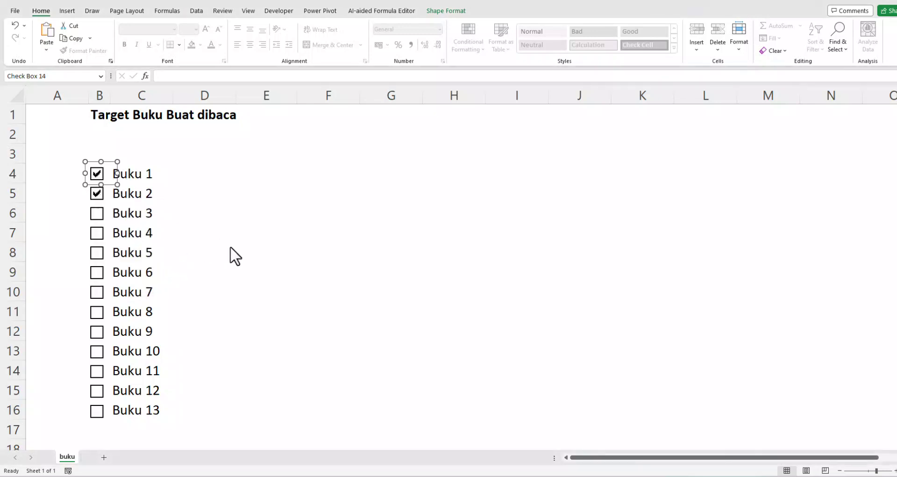
left_click(451, 170)
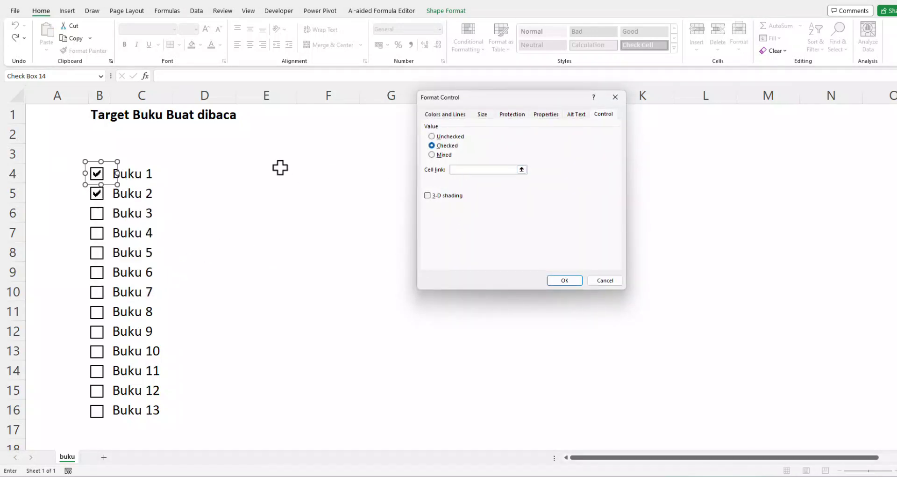
left_click(312, 170)
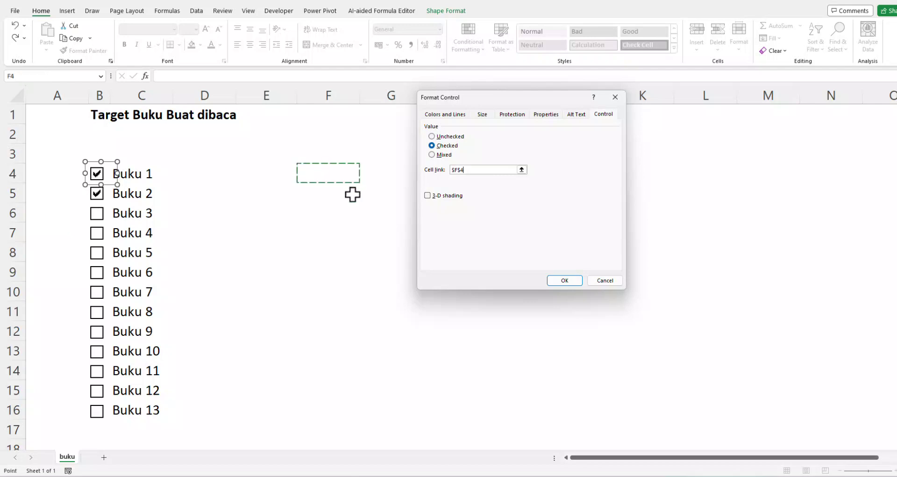
left_click(566, 280)
Set the Buku 10 checkbox's cell link and tick the Buku 4, 6 and 8 checkboxes.
right_click(104, 351)
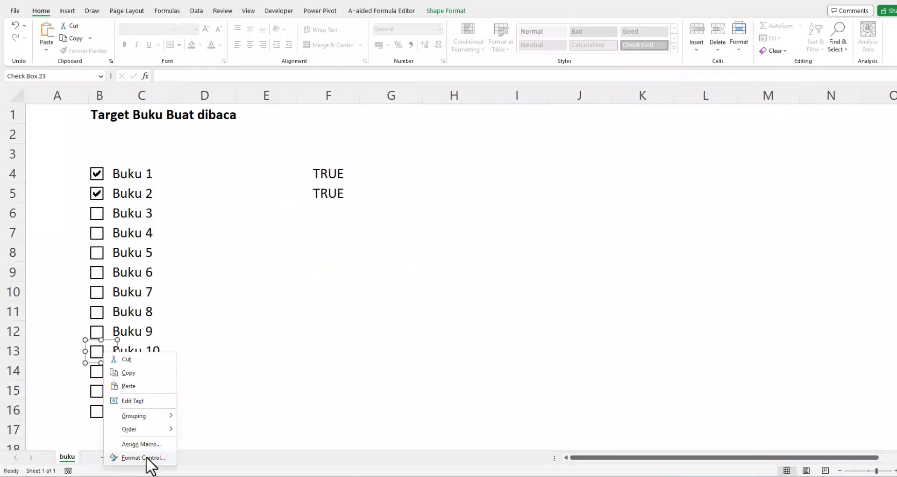
left_click(143, 458)
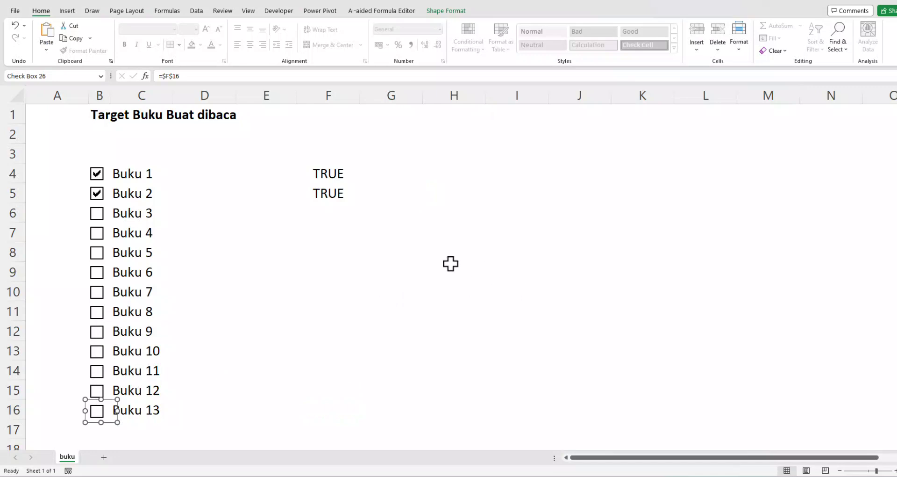
left_click(96, 233)
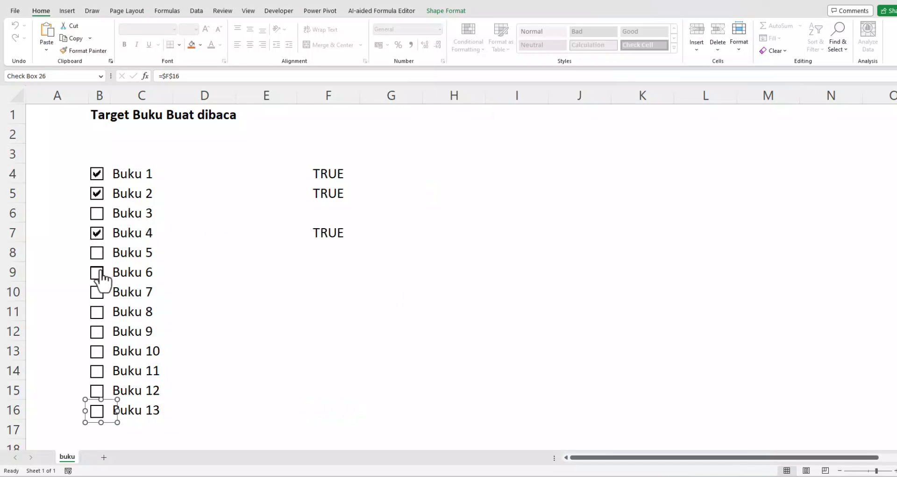
left_click(97, 272)
left_click(97, 312)
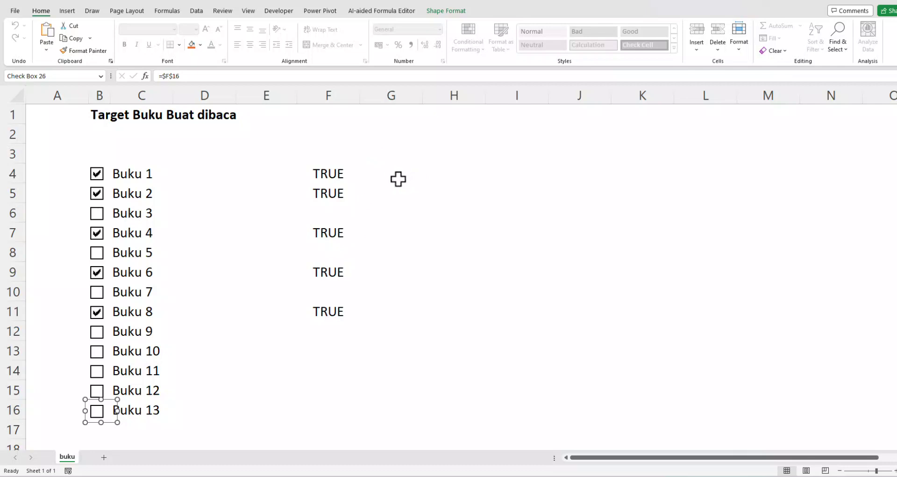
Check the linked TRUE values across F4:F14, then select C2 for the progress count.
left_click(395, 185)
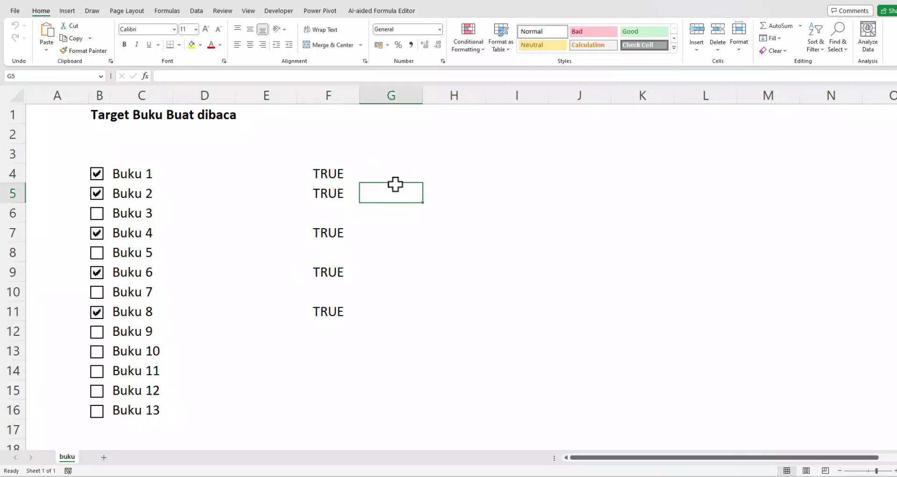
left_click(329, 216)
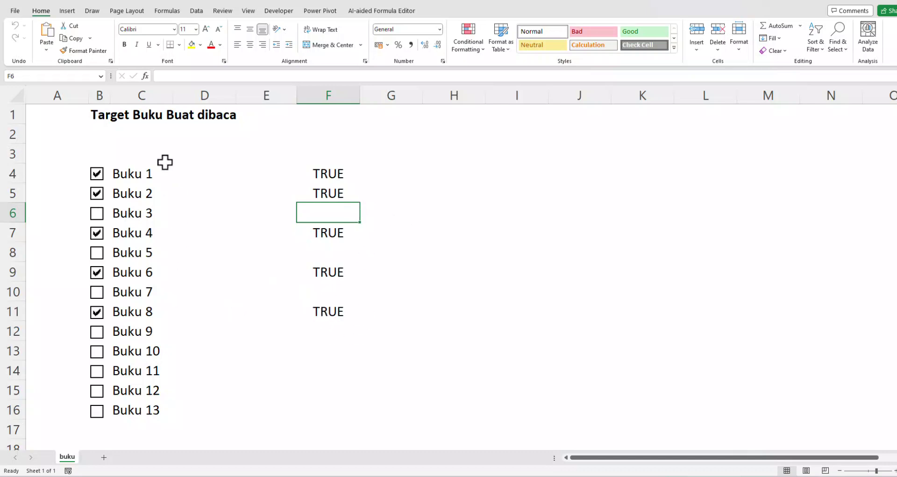
left_click_drag(328, 177, 328, 372)
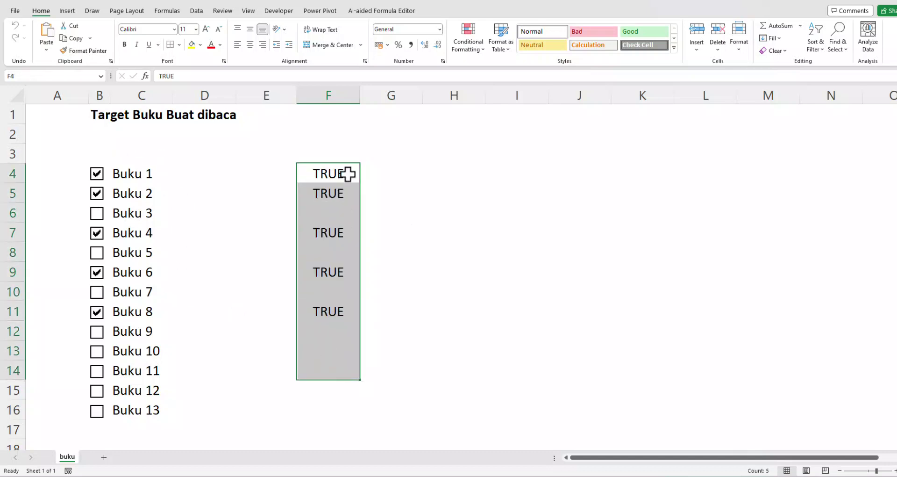
left_click(134, 136)
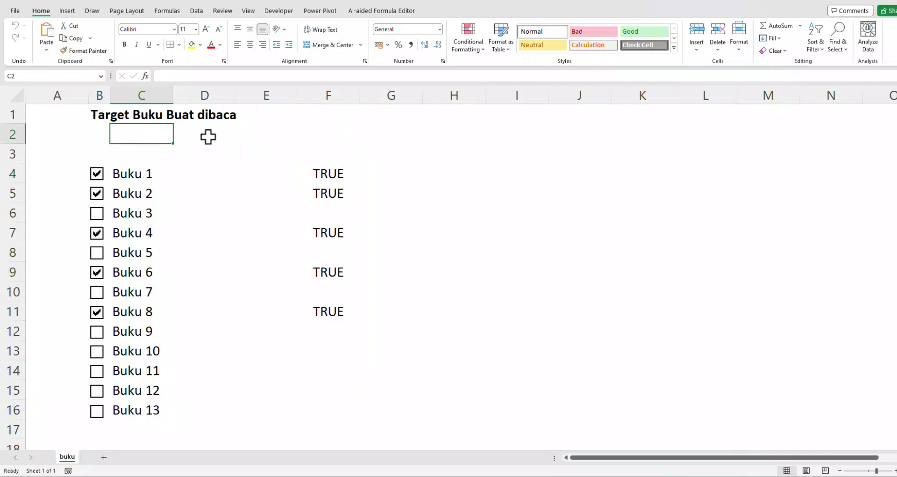
Enter =COUNTIF(F:F;TRUE) in C2, which returns 5 ticked books.
type("=cou")
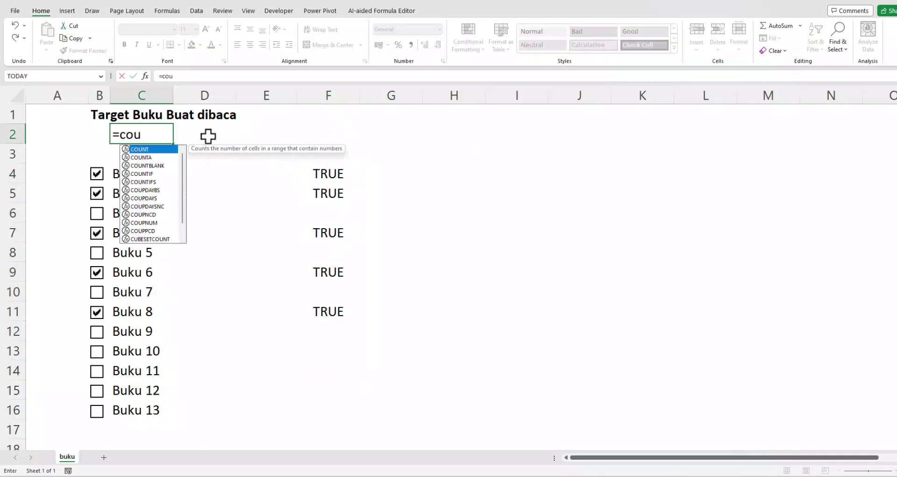
type("nt")
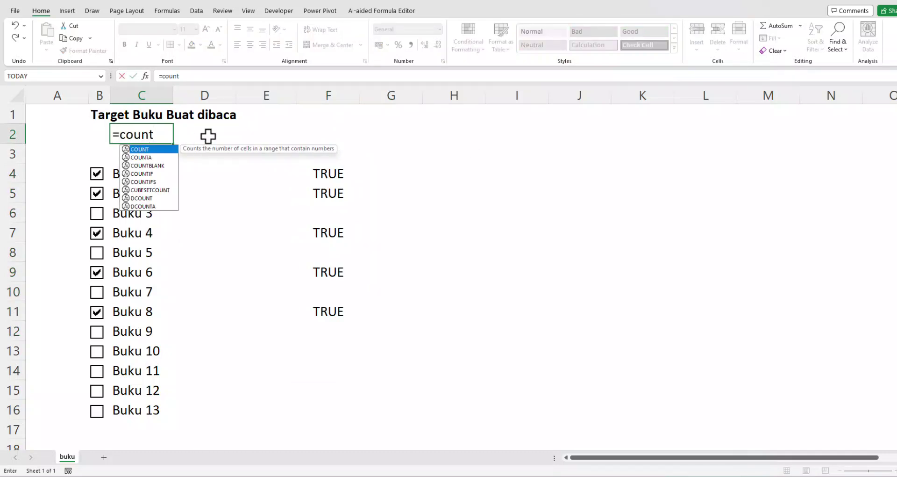
type("if")
key("Tab")
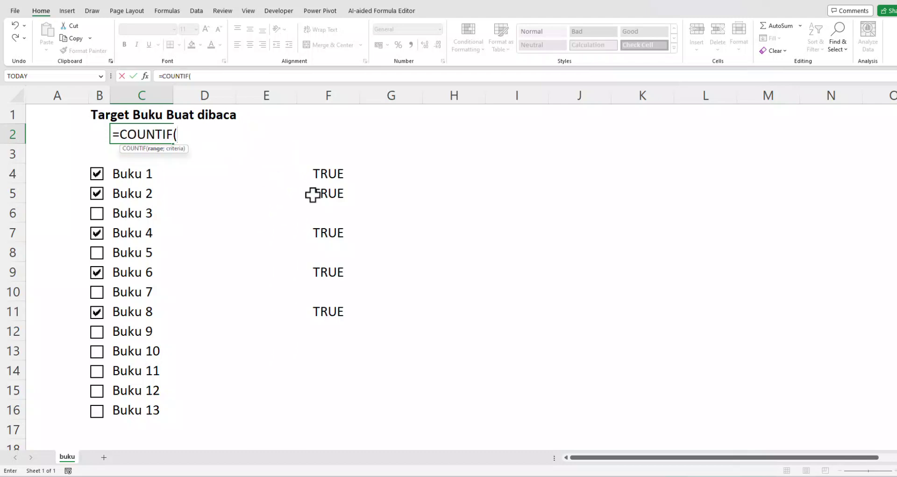
left_click(340, 94)
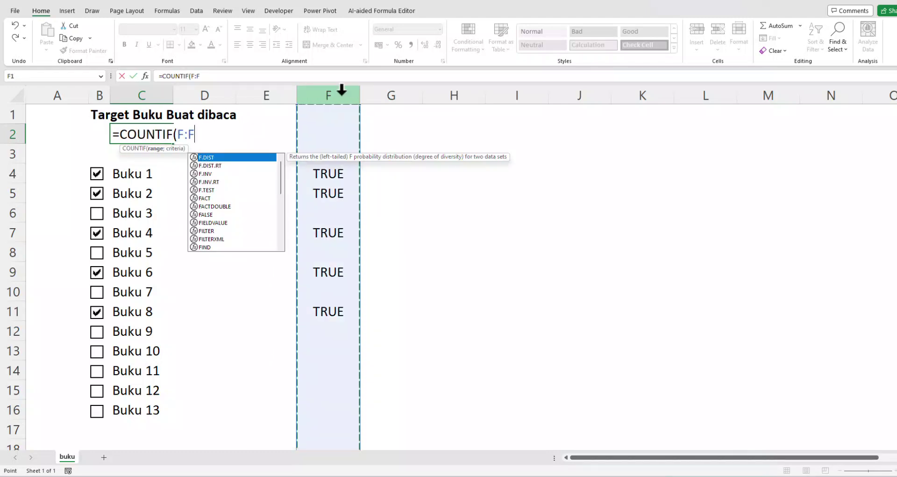
type(";")
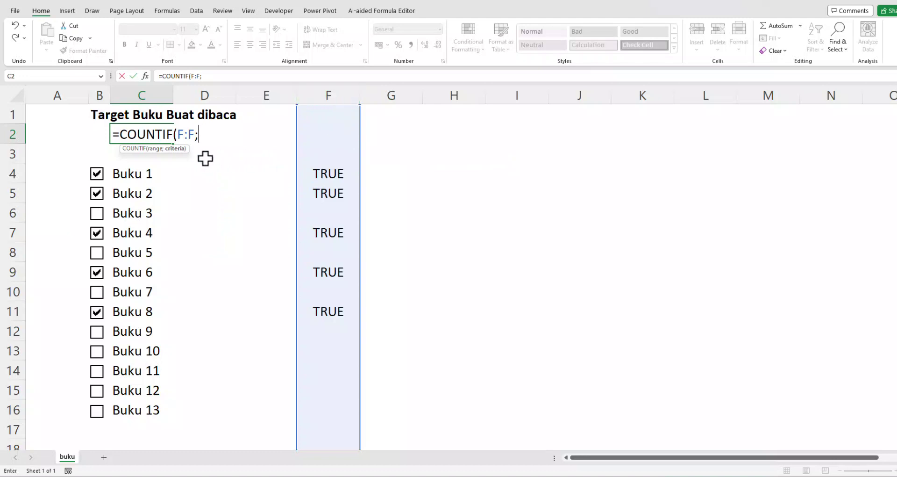
type("true")
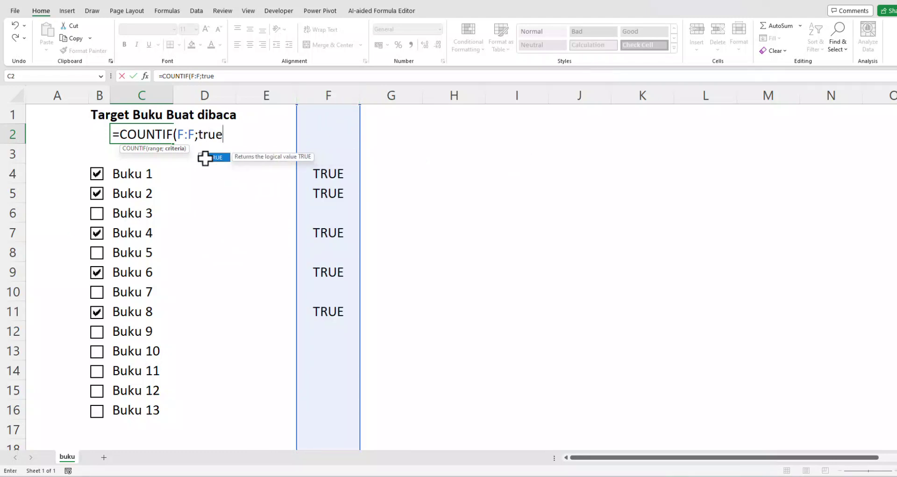
double_click(205, 158)
key("Return")
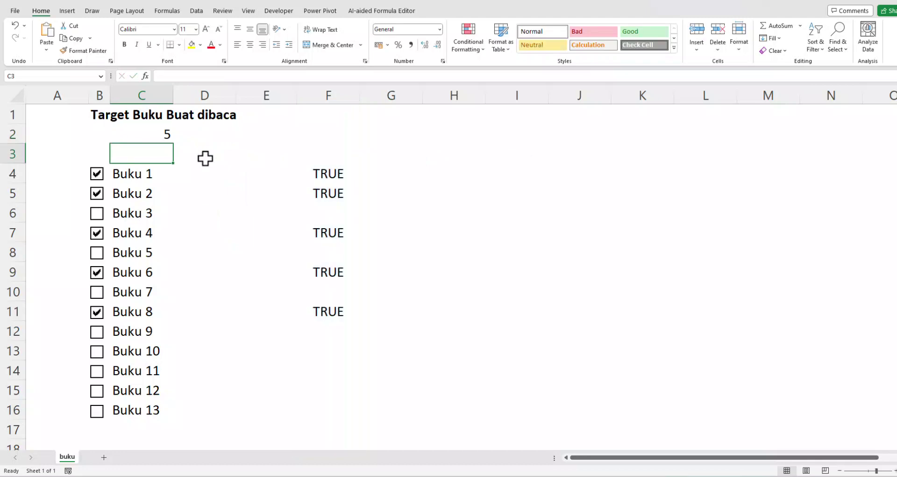
left_click(156, 134)
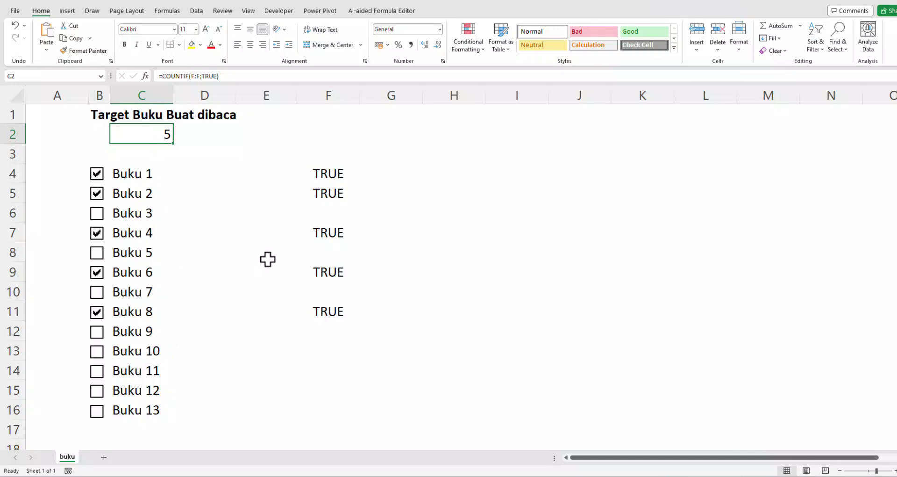
Enter =IF(F4="";0;1) in G4 and fill it down through G16.
key("Down")
key("Down")
key("Right")
key("Right")
key("Right")
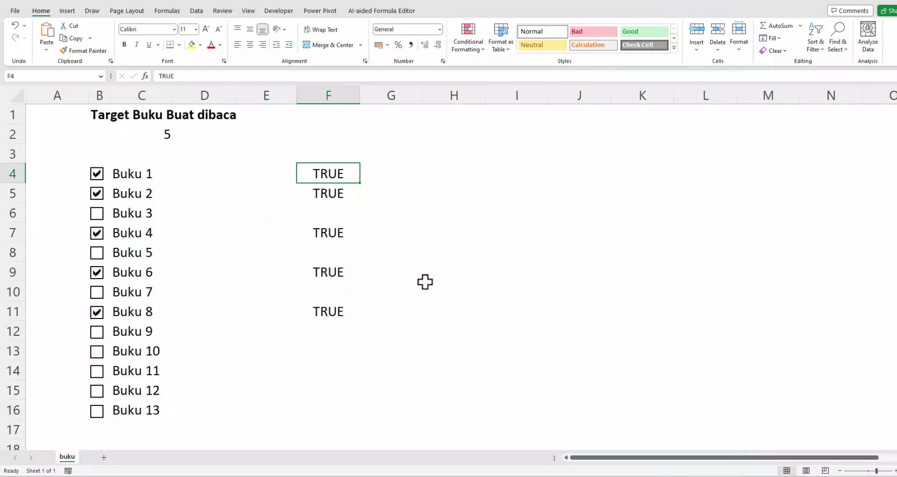
left_click(389, 178)
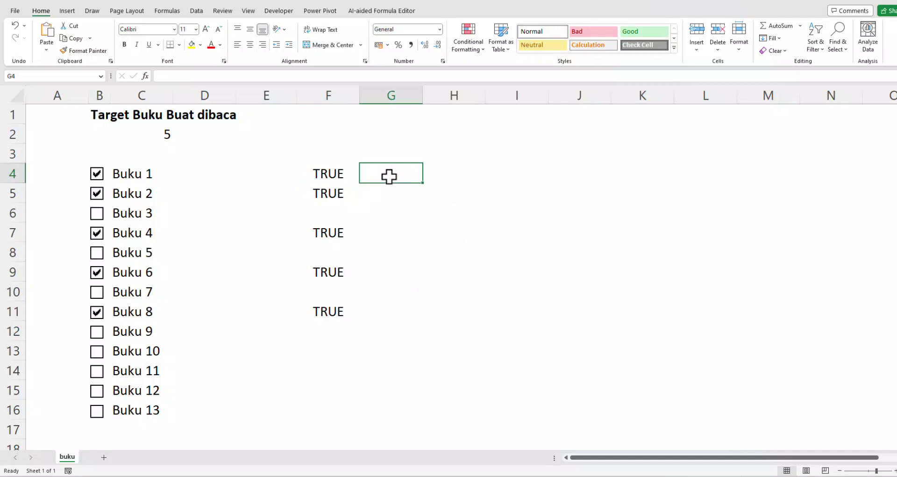
type("=")
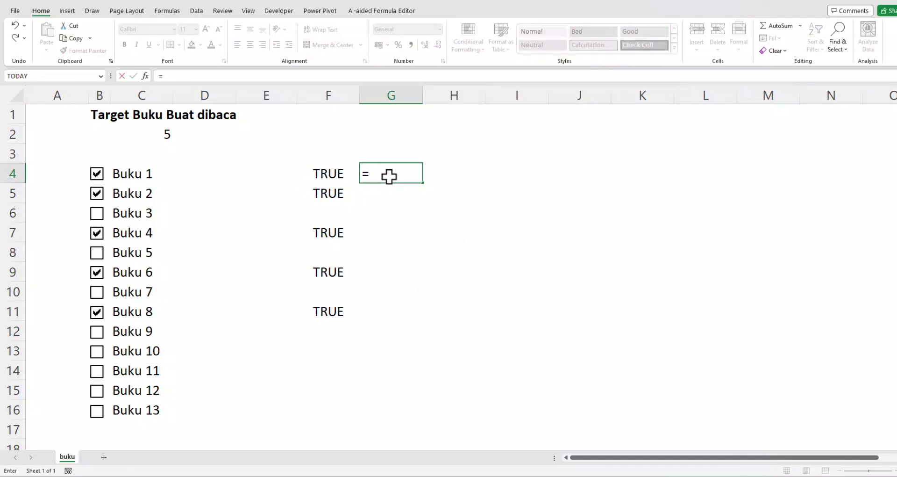
type("IF(")
key("Left")
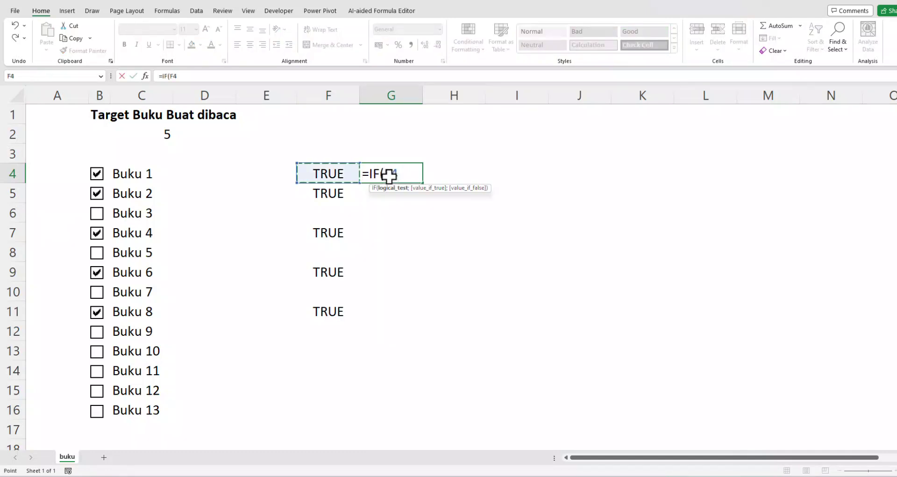
type("=\"\"")
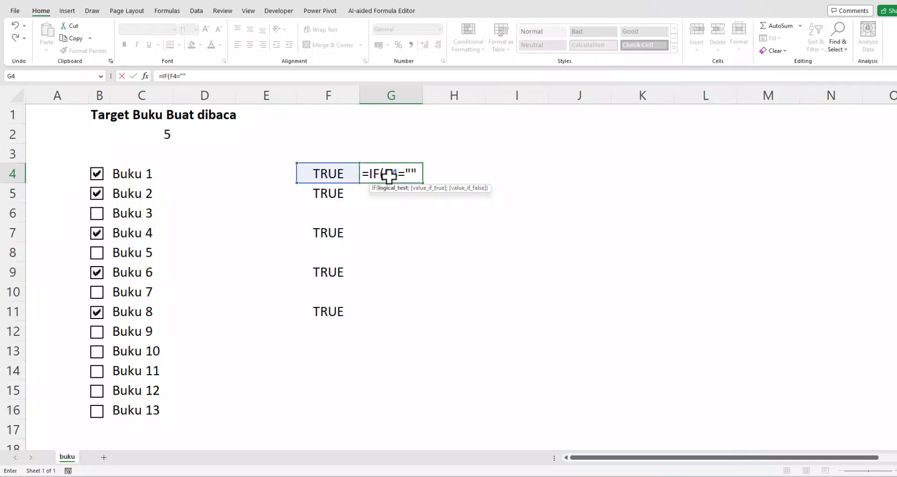
type(";0")
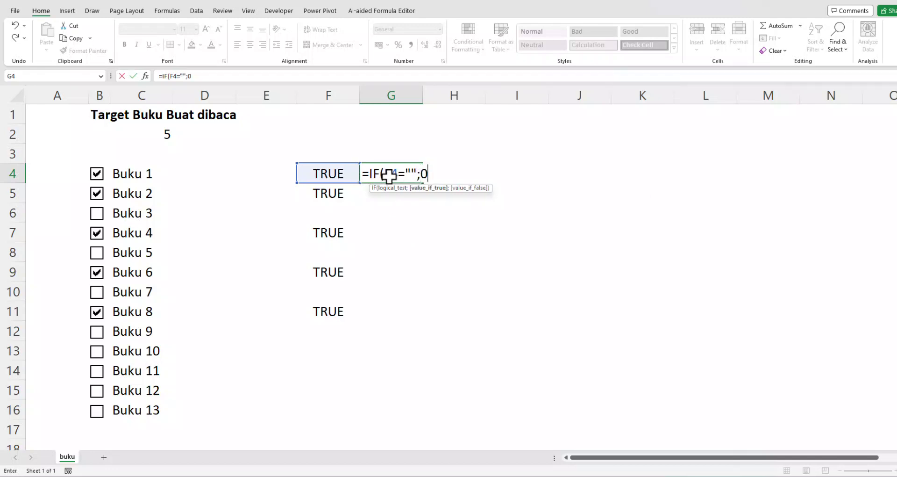
type(";1")
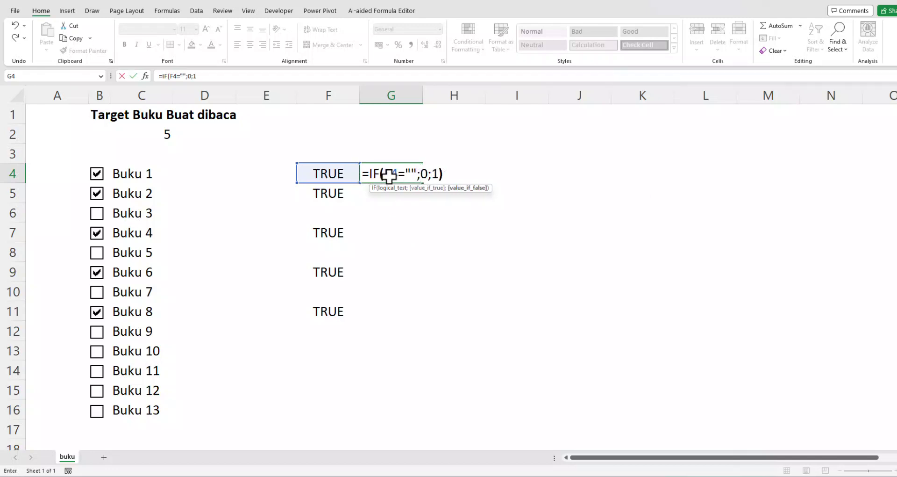
key("Return")
left_click(390, 175)
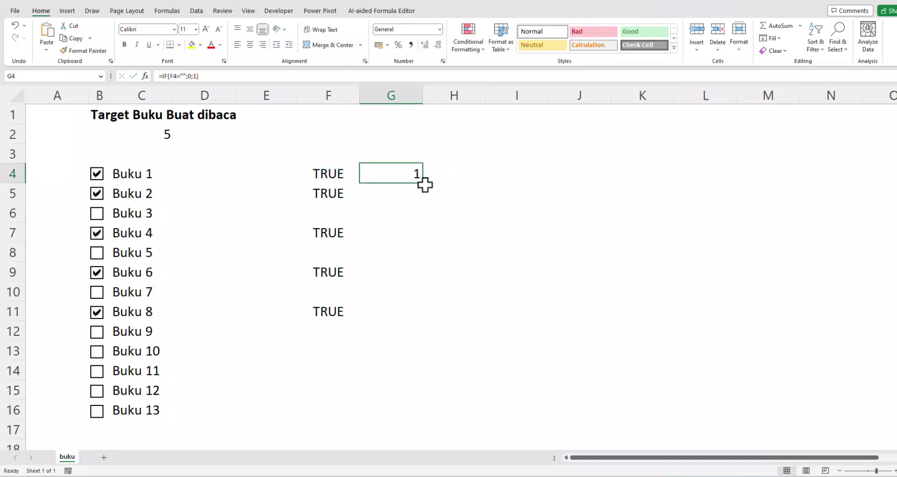
left_click_drag(422, 182, 430, 416)
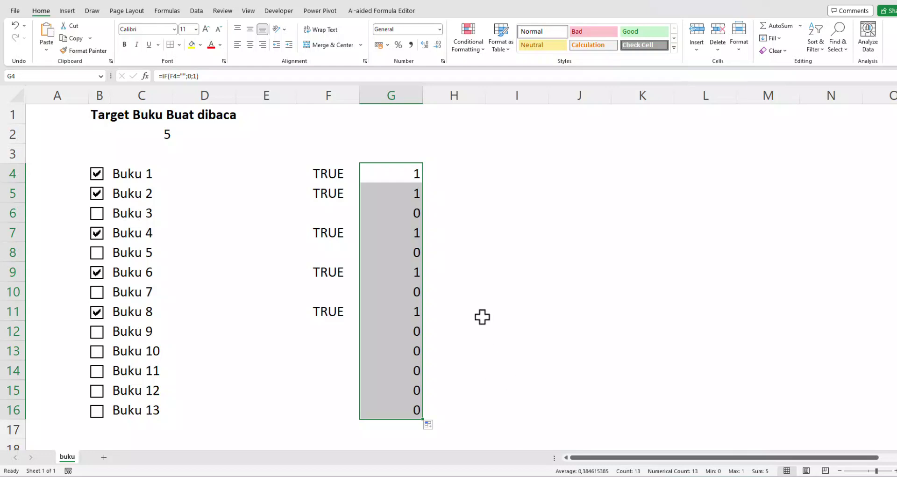
Change C2 to =COUNTIF(F:F;TRUE)/COUNTA(G:G) and format it as a percentage, showing 38%.
left_click(142, 131)
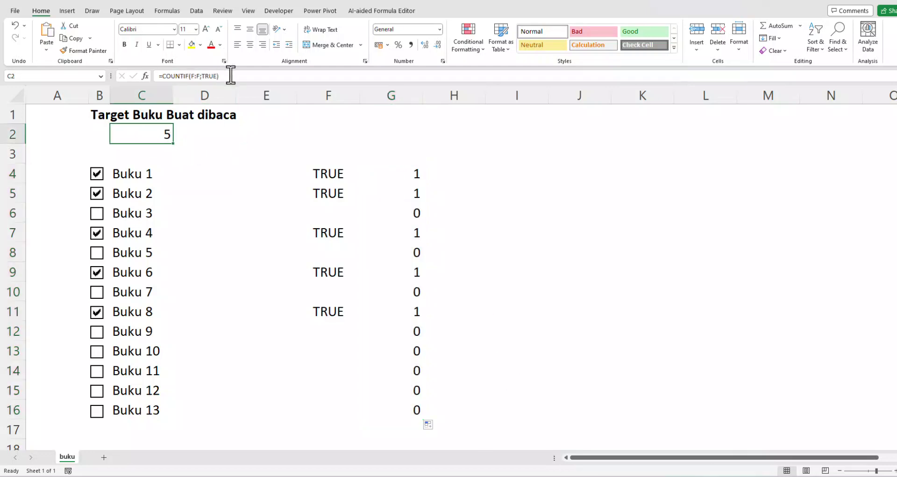
left_click(231, 76)
type("/cou")
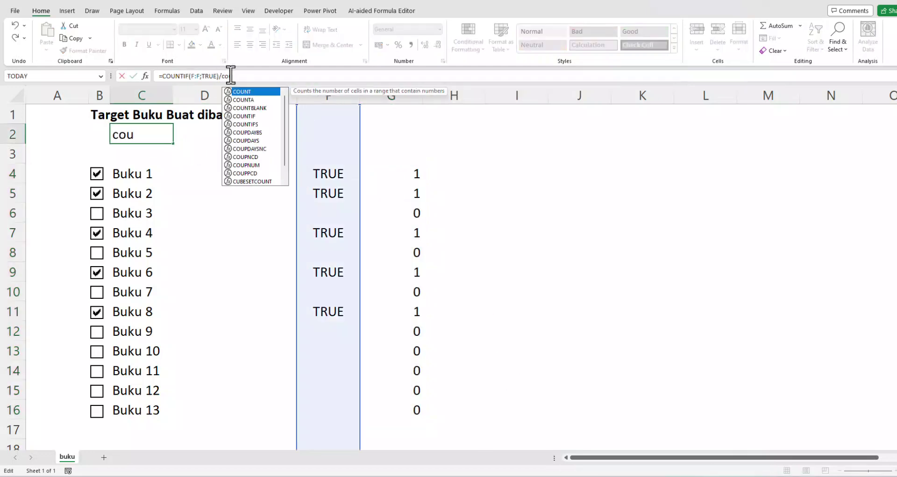
type("nta")
key("Tab")
left_click(387, 95)
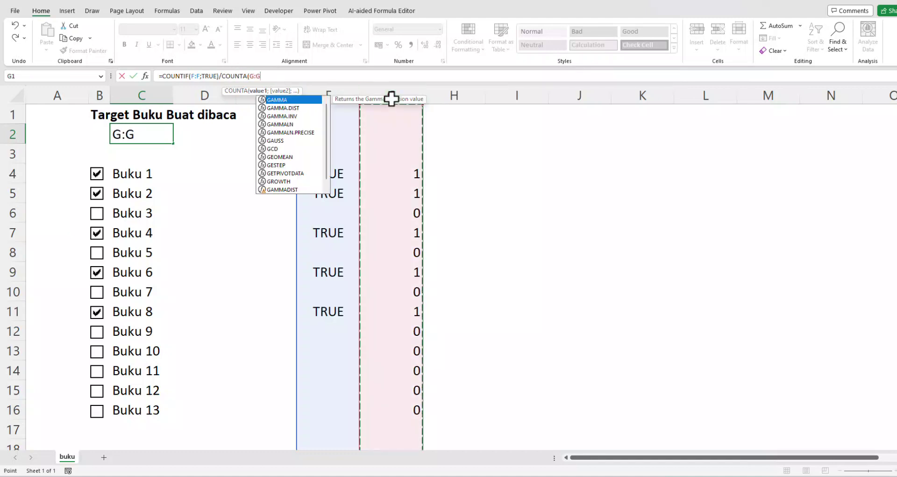
key("Return")
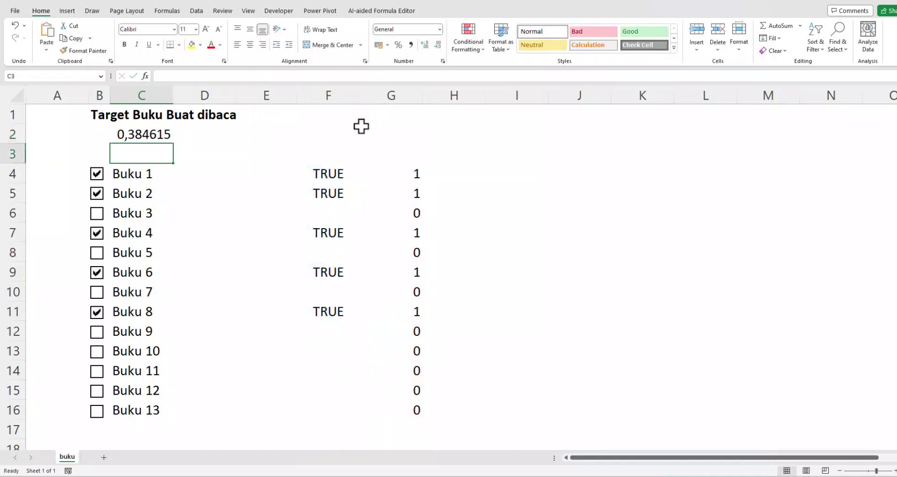
left_click(166, 135)
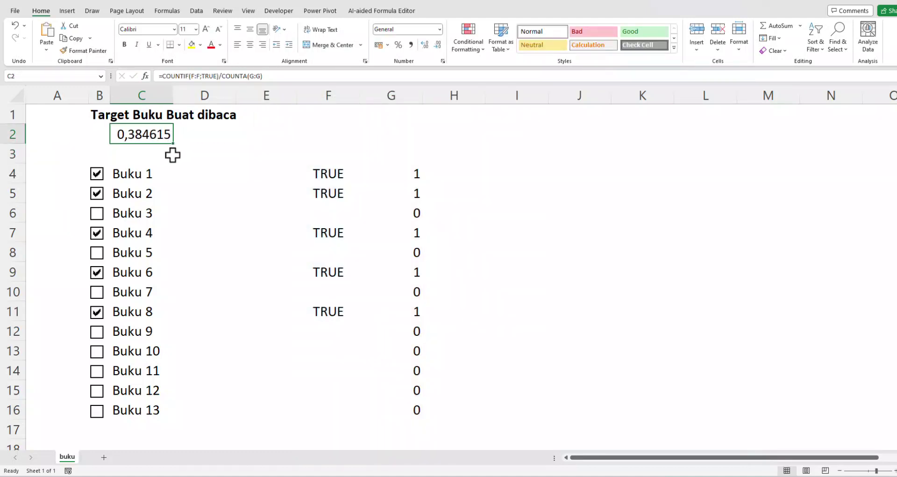
left_click(398, 45)
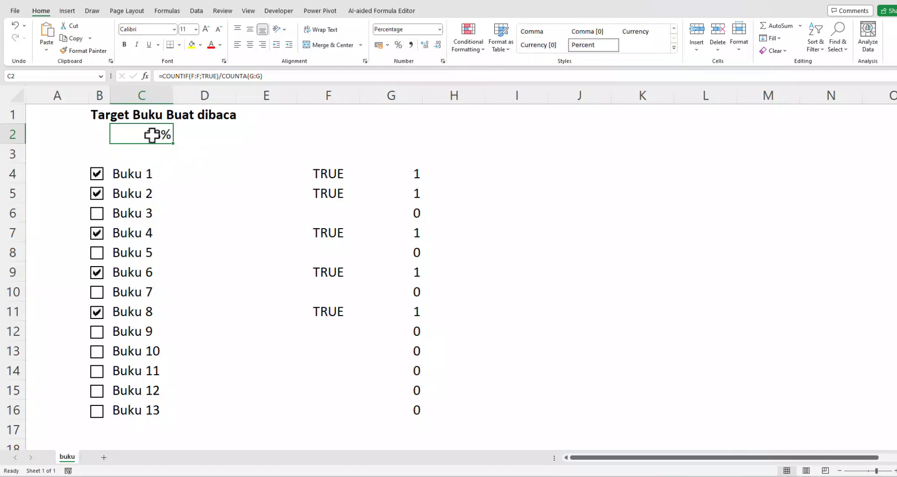
Hide the helper columns F and G.
left_click(351, 96)
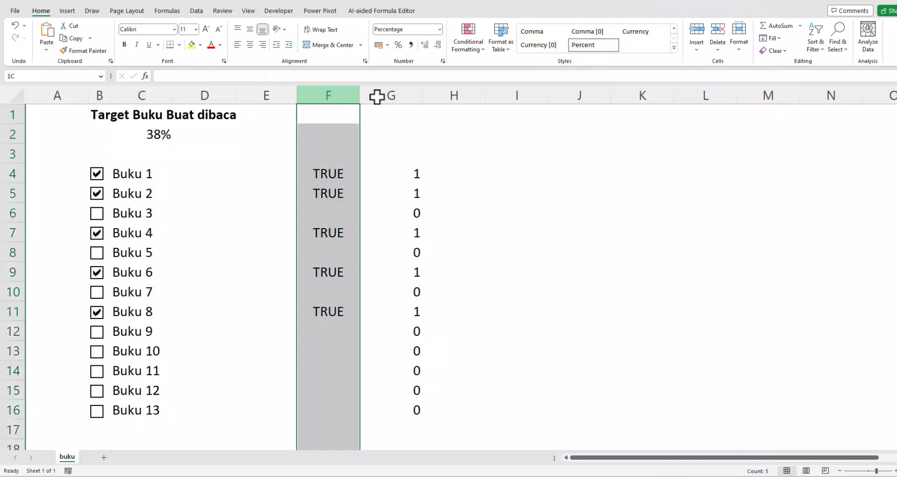
left_click(400, 96, "shift")
right_click(400, 97)
left_click(425, 265)
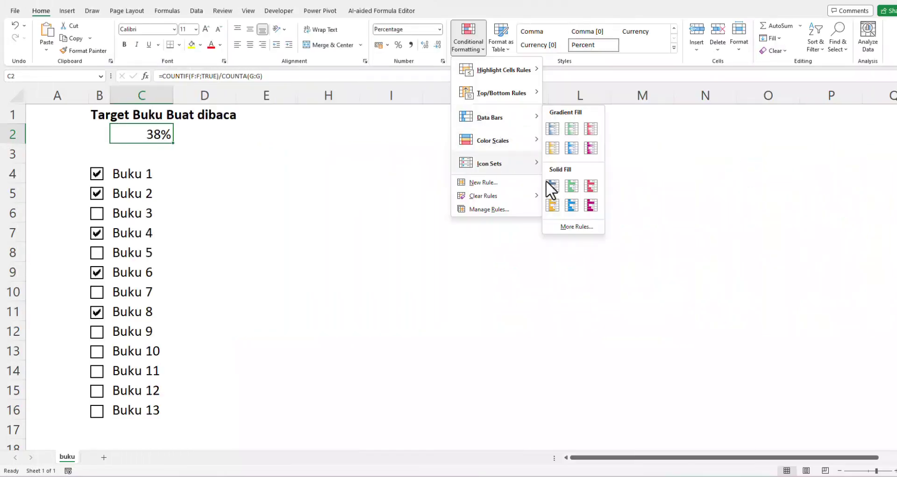
Apply a green solid-fill data bar to C2 and bring up its formatting rules.
left_click(571, 185)
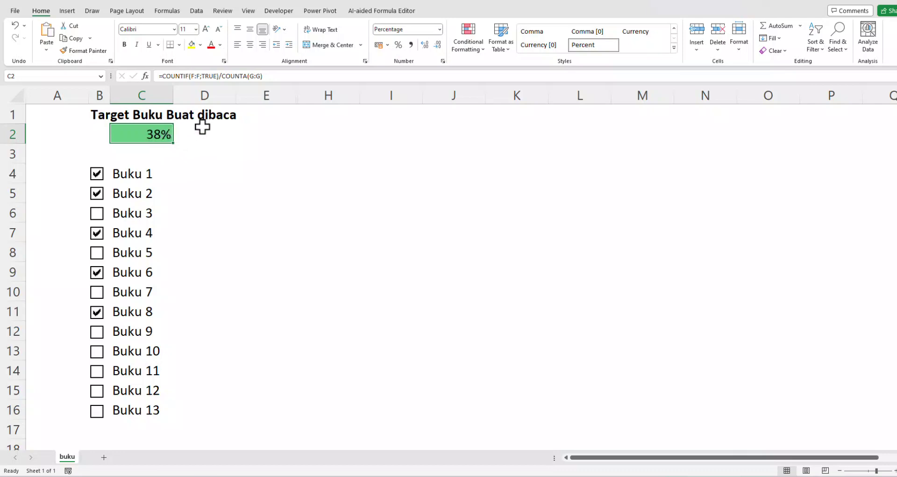
left_click(474, 52)
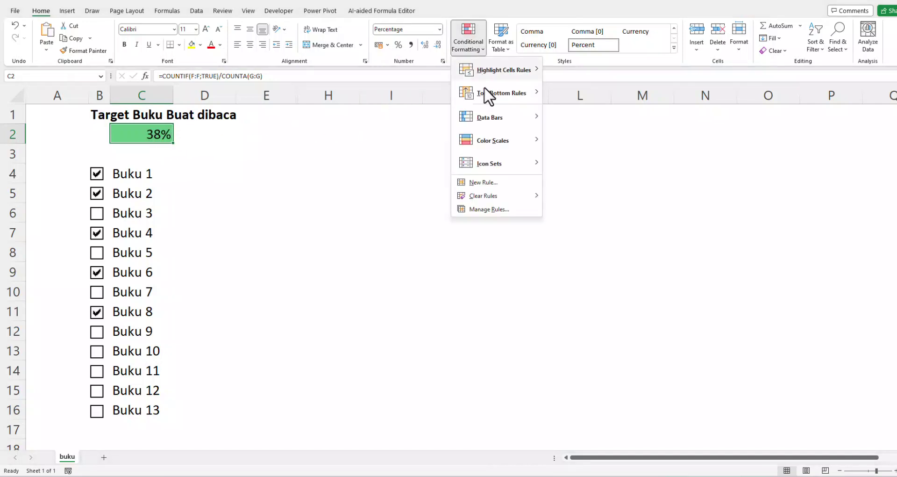
left_click(515, 206)
Change C2's data bar rule to Number type, minimum 0 and maximum 1.
double_click(436, 198)
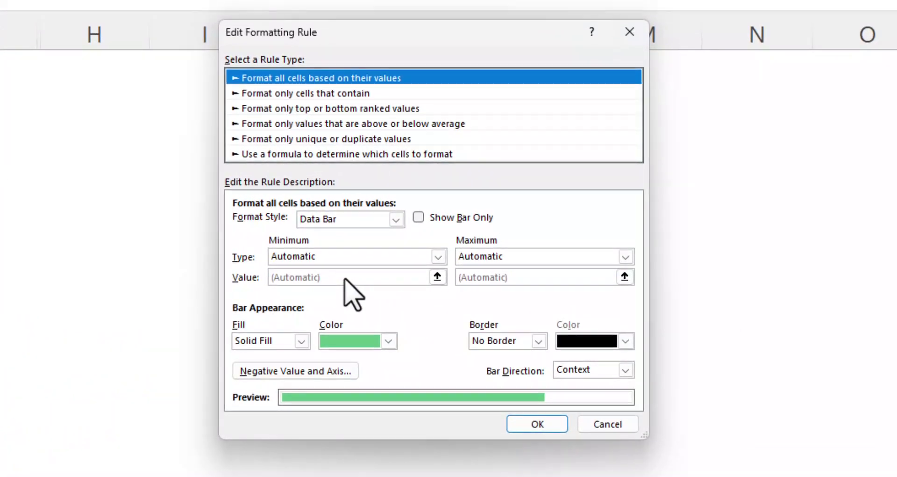
left_click(385, 242)
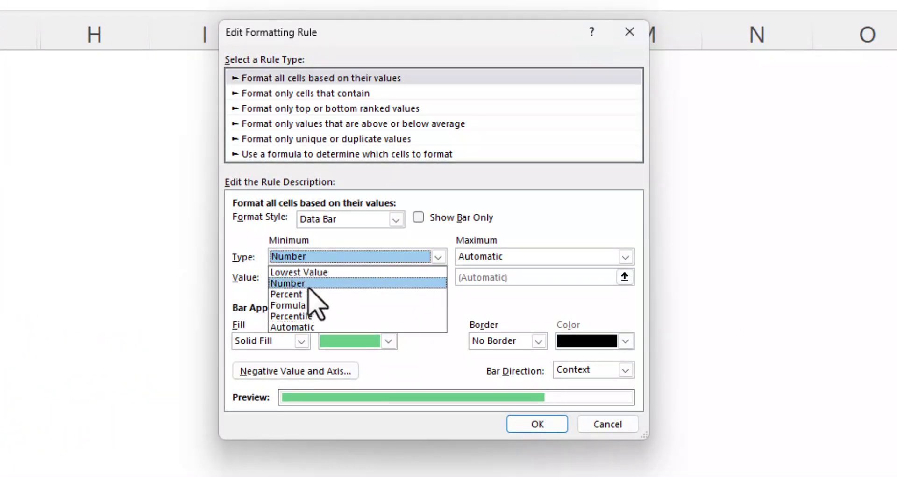
left_click(308, 284)
left_click(502, 257)
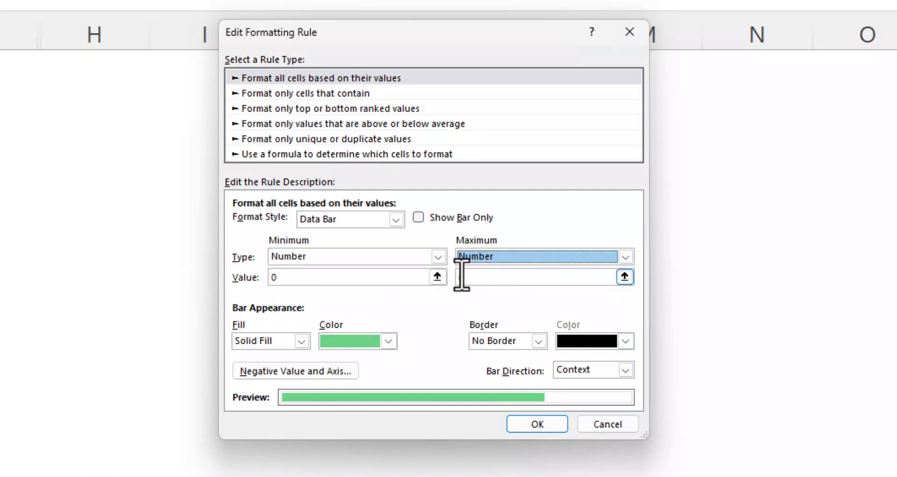
double_click(462, 277)
type("1")
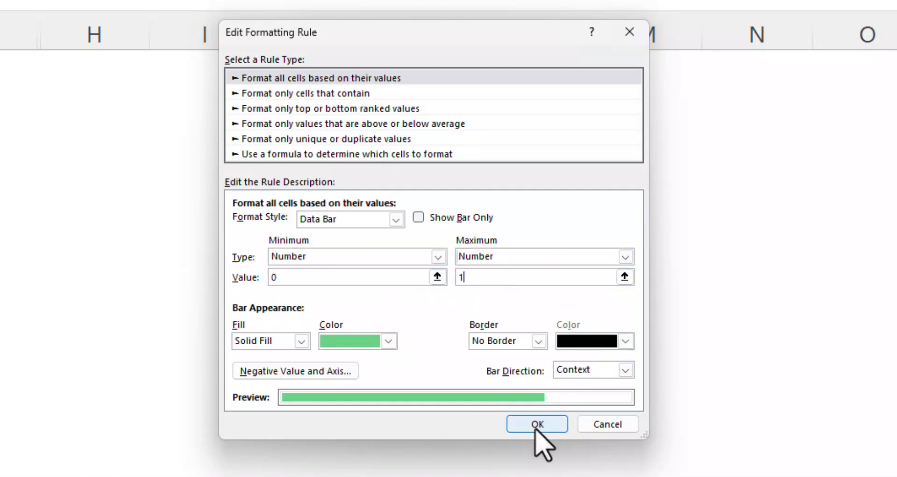
left_click(537, 422)
left_click(615, 341)
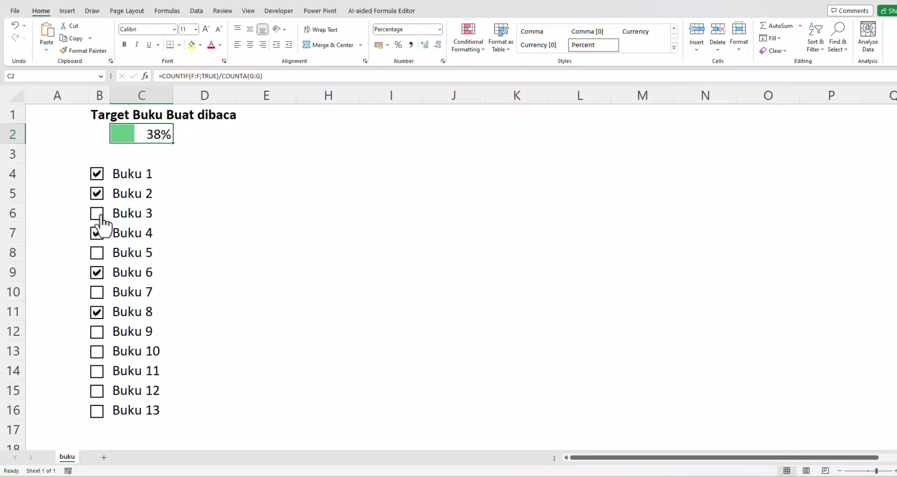
Tick the checkboxes for Buku 5, 7 and 9 through 13 so C2 shows 100%.
left_click(96, 252)
left_click(96, 311)
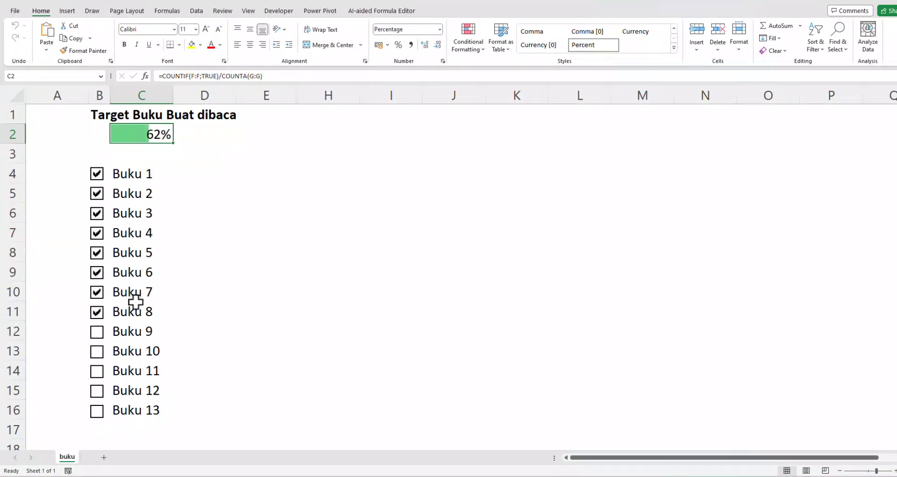
left_click(97, 331)
left_click(97, 351)
left_click(98, 372)
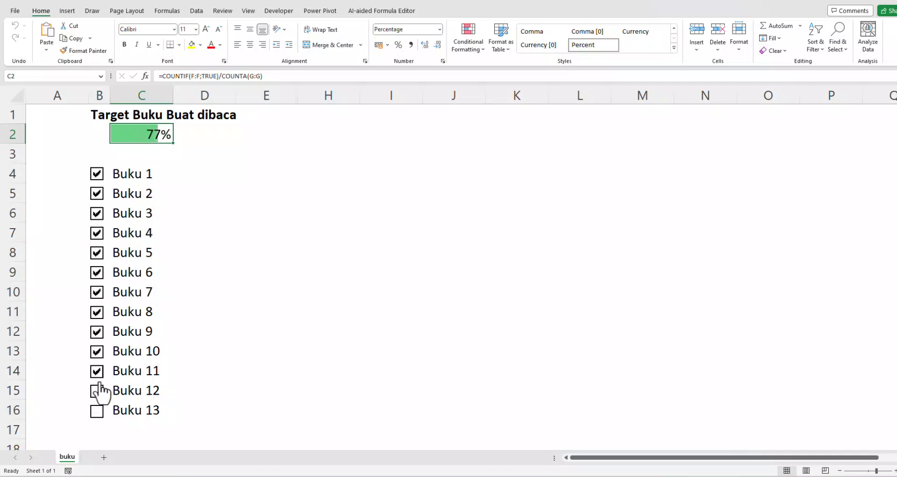
left_click(96, 391)
left_click(97, 411)
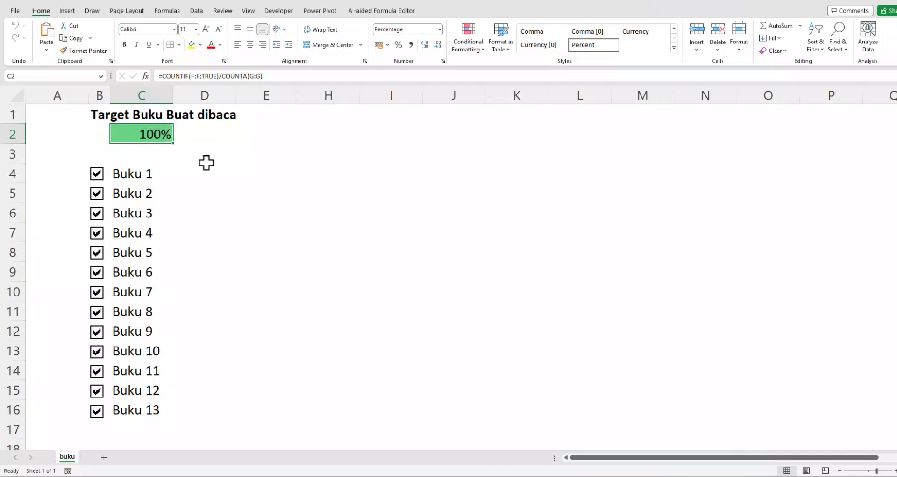